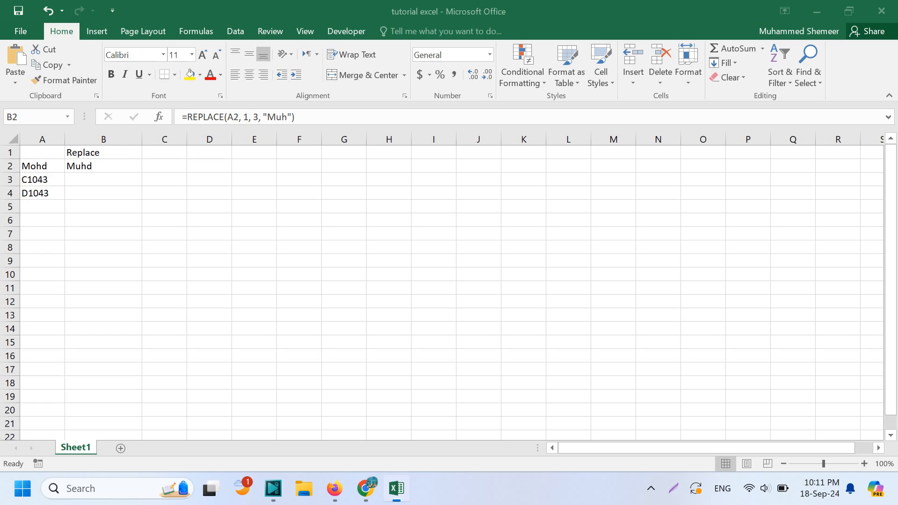
left_click(42, 166)
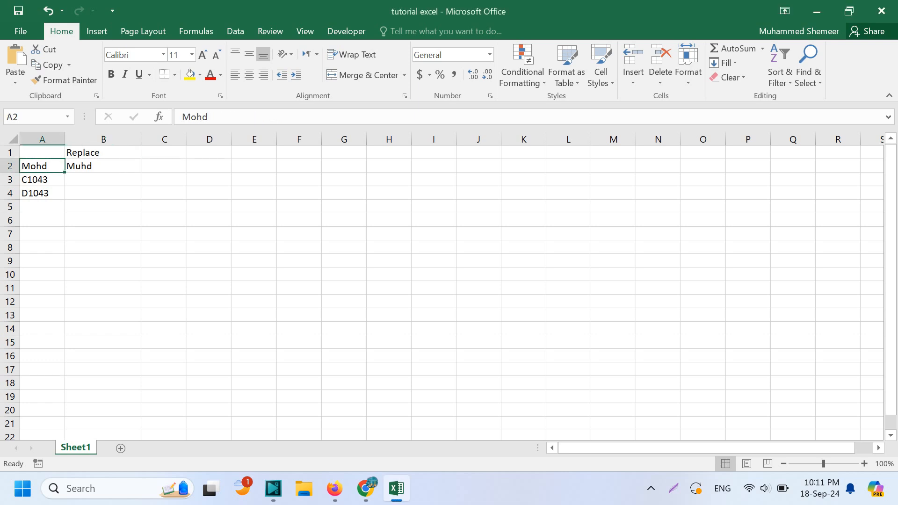
left_click_drag(42, 166, 42, 193)
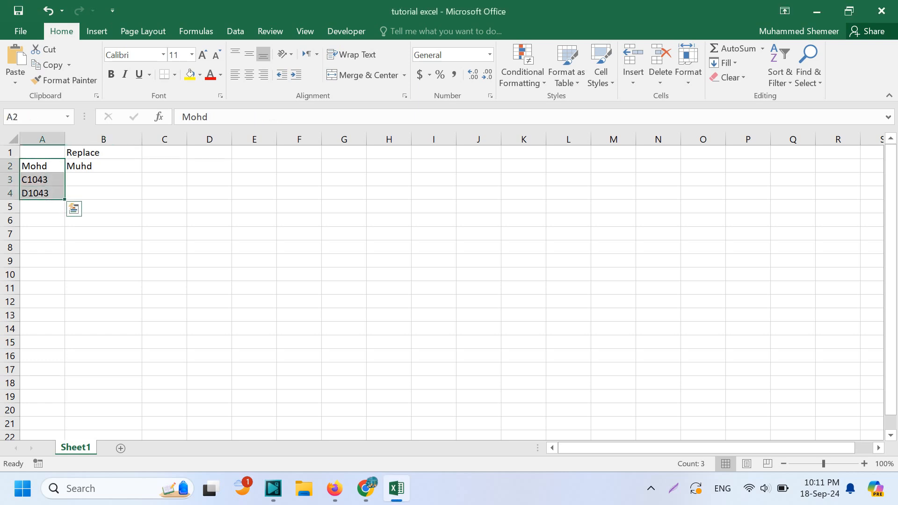
left_click(43, 179)
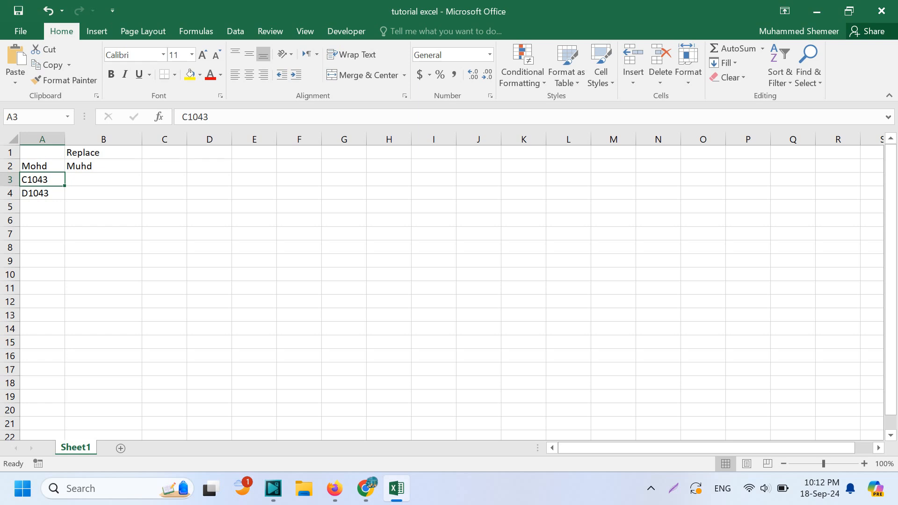
right_click(101, 168)
left_click(135, 299)
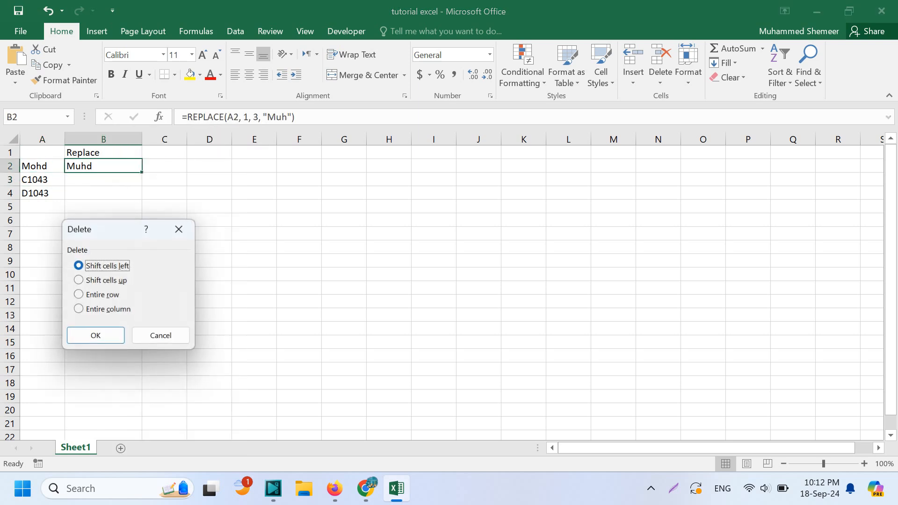
left_click(179, 229)
Clear the existing REPLACE formula from cell B2
left_click(110, 192)
left_click(104, 166)
key("Delete")
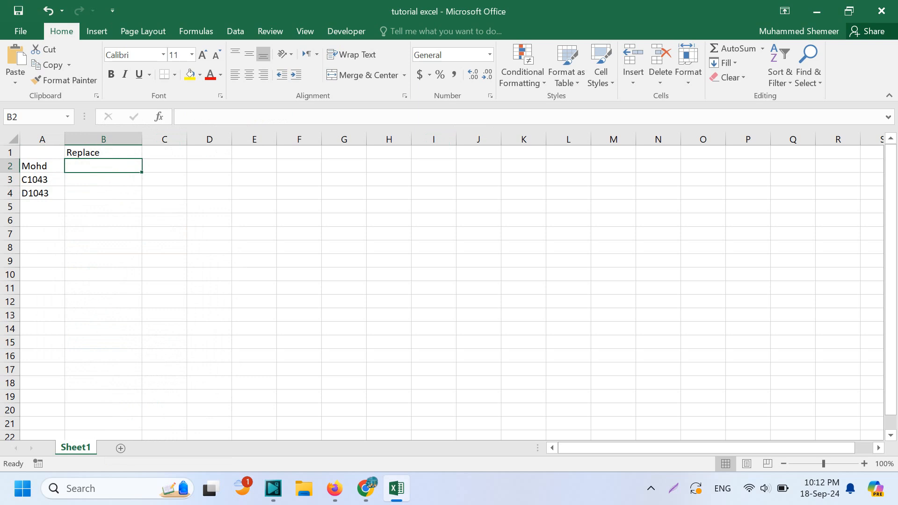
Enter the formula =REPLACE(A2,2,2, "uhamme") in cell B2 to swap two characters of A2 starting at the second
type("=")
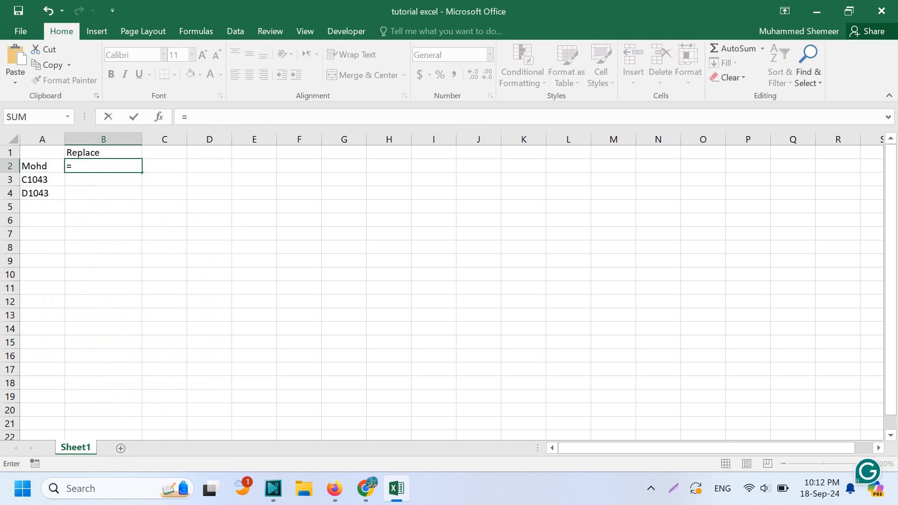
type("repl")
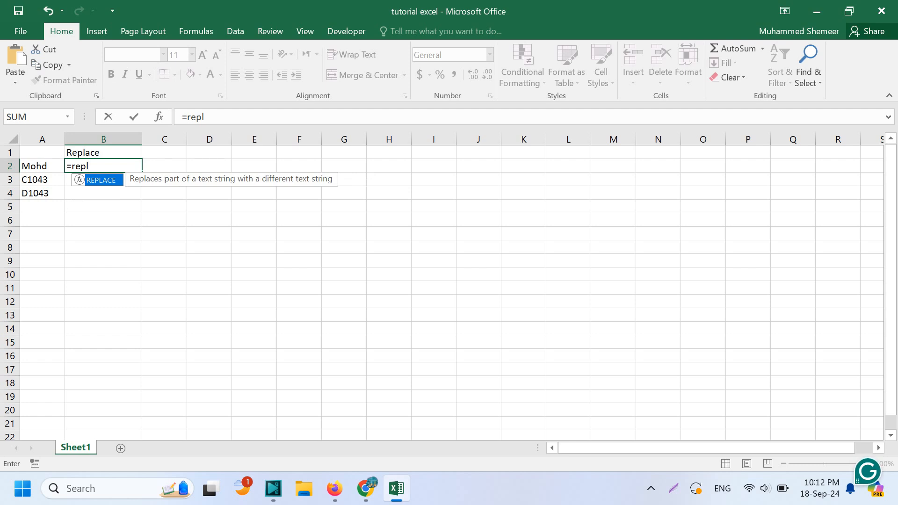
key("Tab")
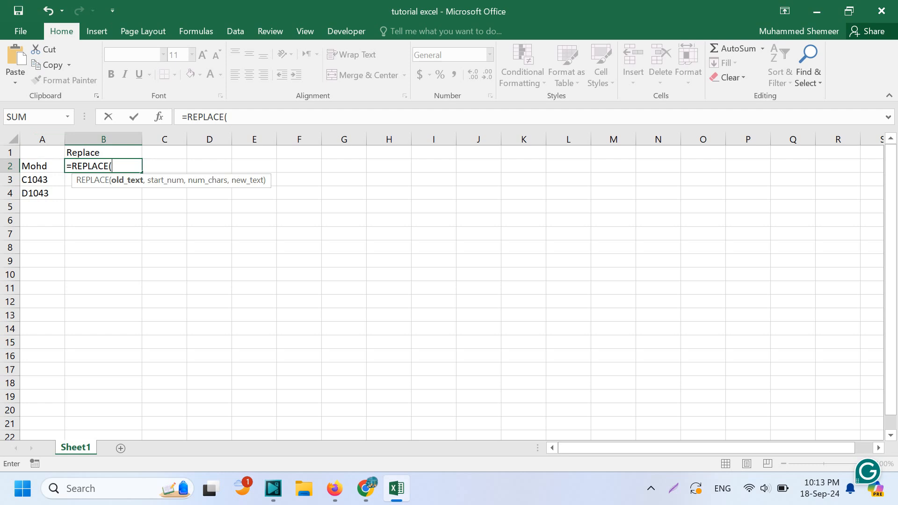
key("F2")
left_click(42, 166)
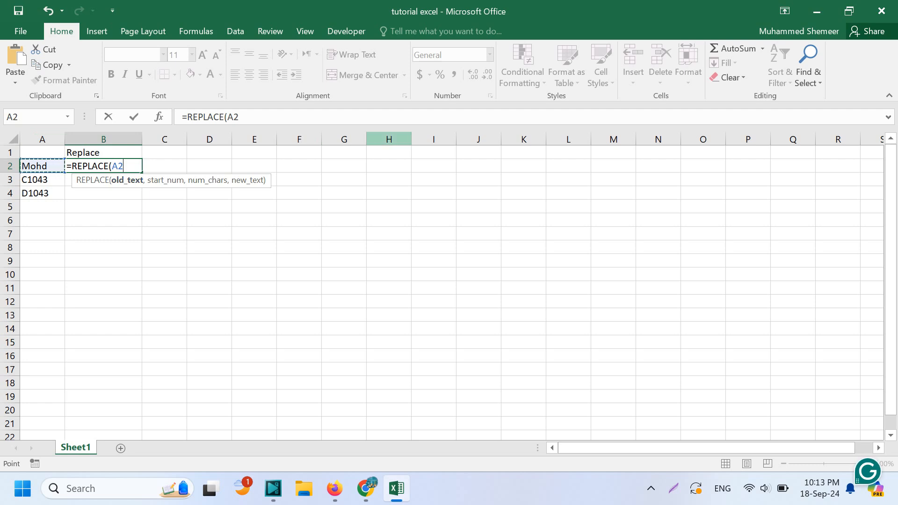
type(",1")
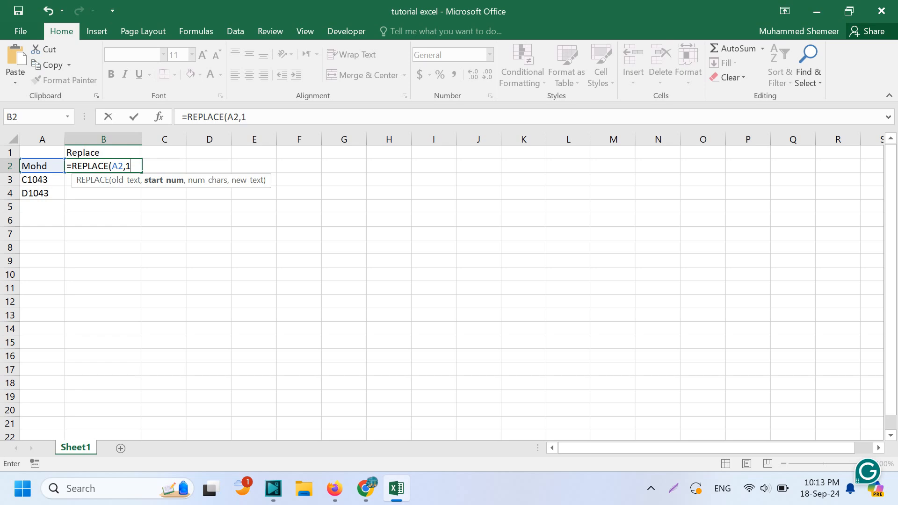
key("F2")
key("BackSpace")
type("2,")
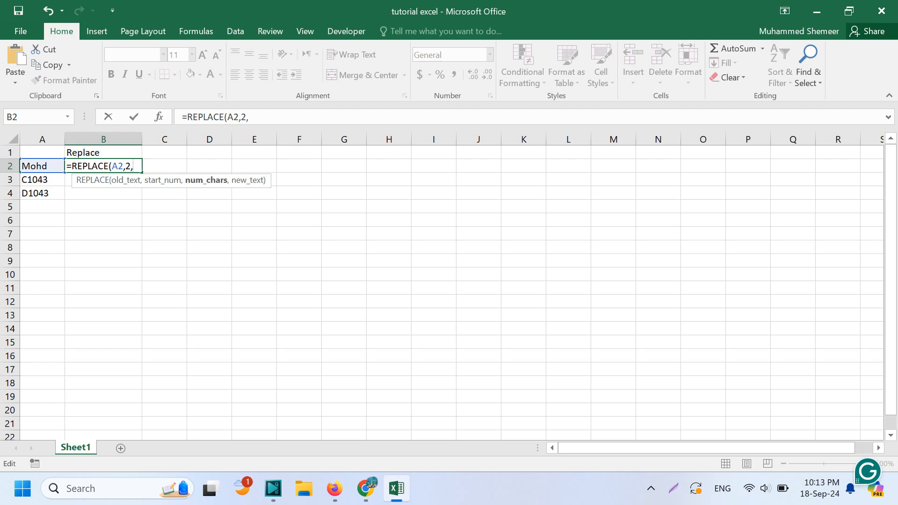
type("2,")
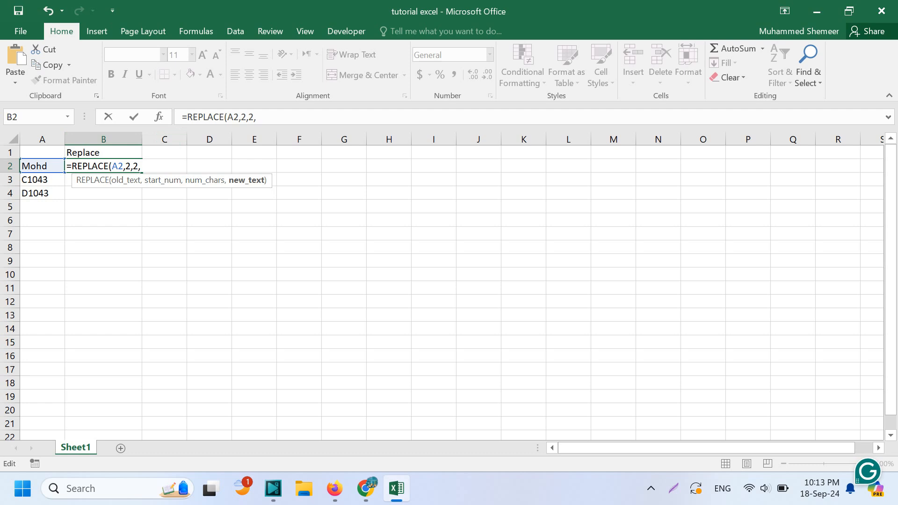
type("\"uhamme\"")
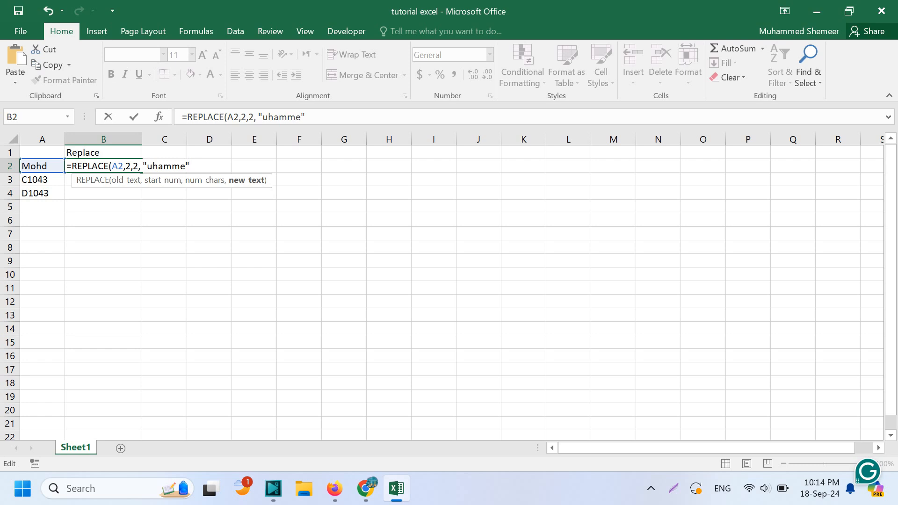
type(")")
key("Return")
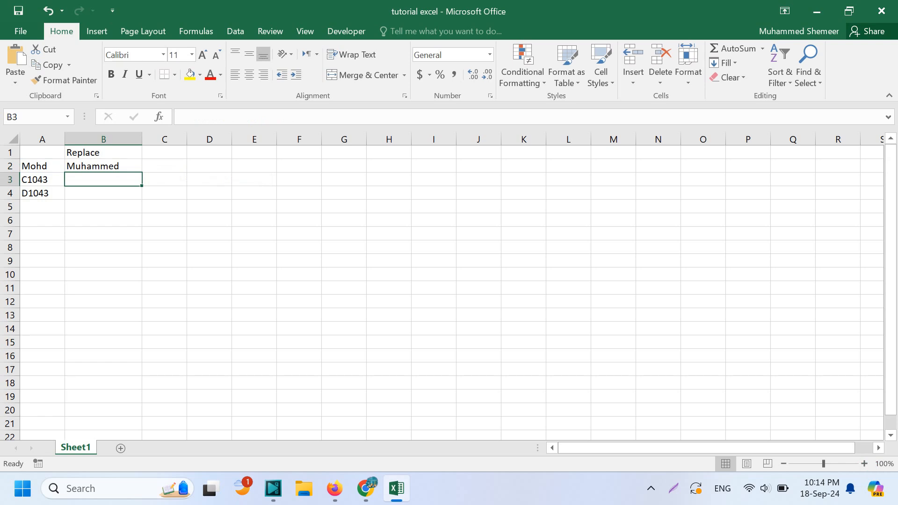
left_click(42, 166)
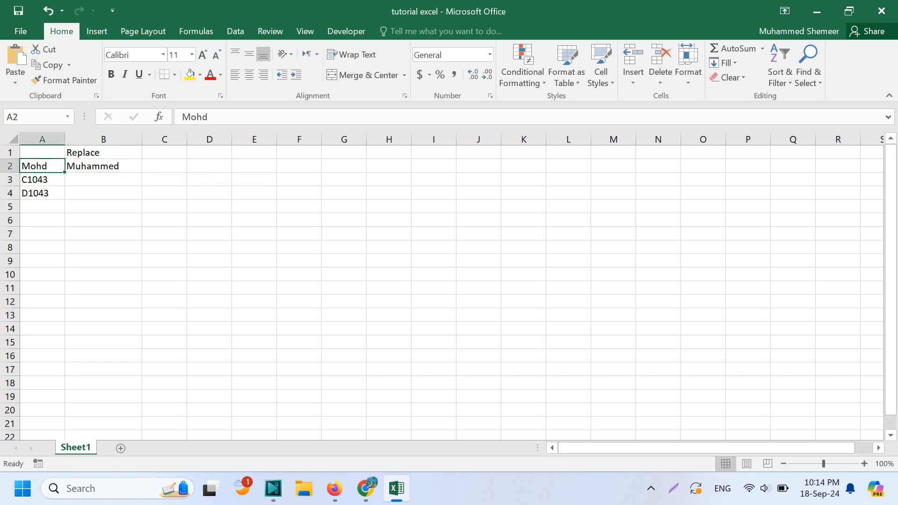
left_click(103, 166)
left_click(42, 166)
left_click(103, 166)
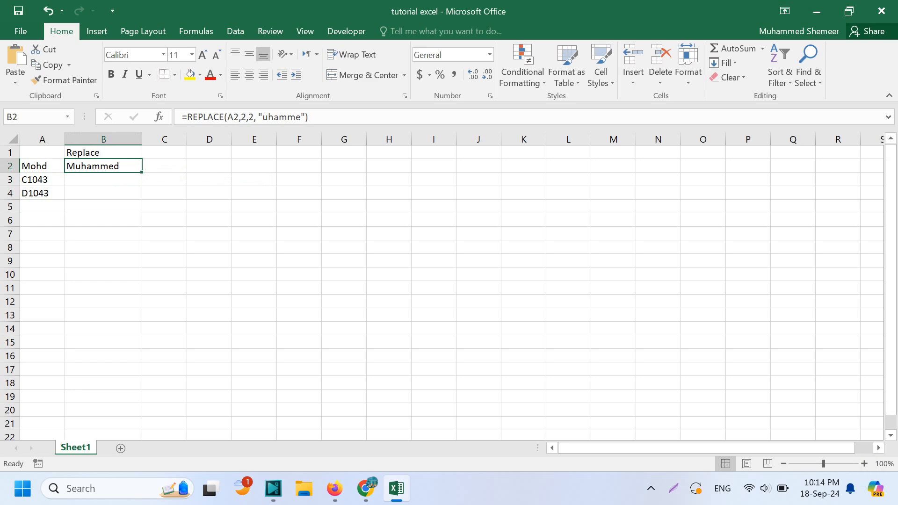
left_click(42, 179)
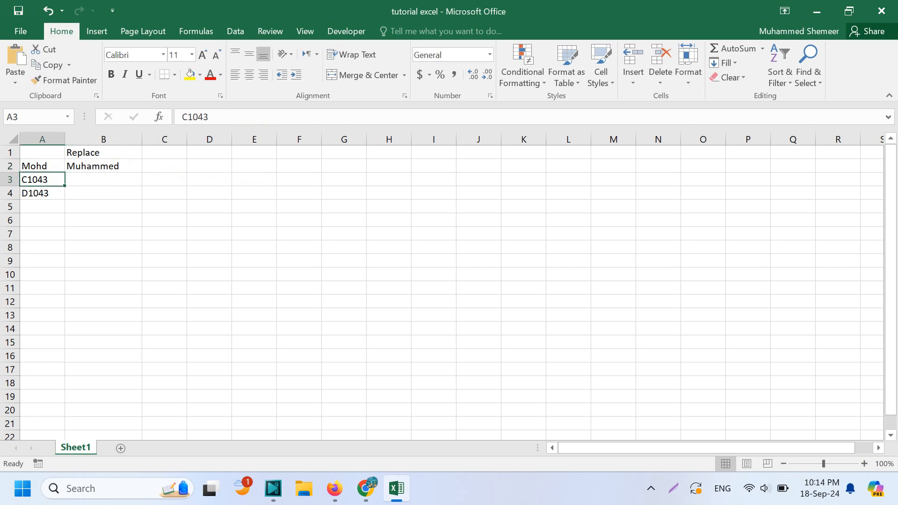
left_click(42, 194)
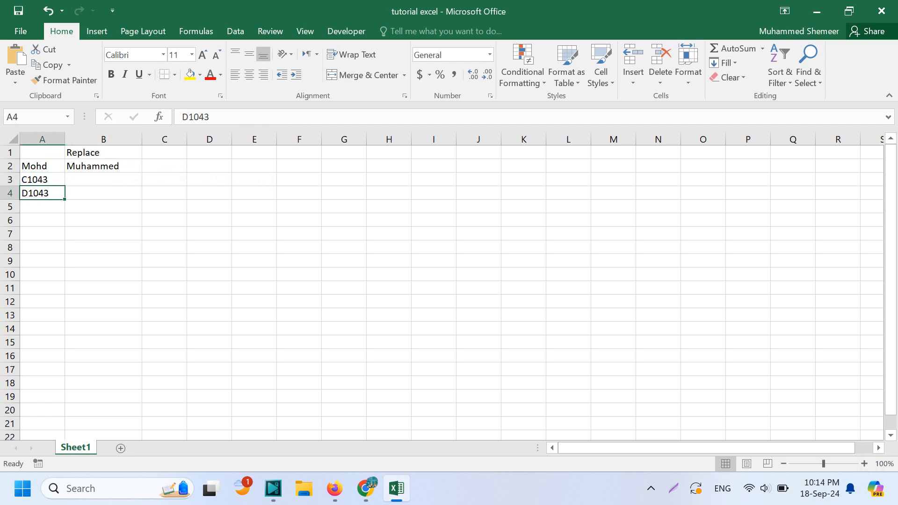
Enter the formula =REPLACE(A3,1,1,"B") in cell B3 to replace the first character of the code in A3
left_click(103, 180)
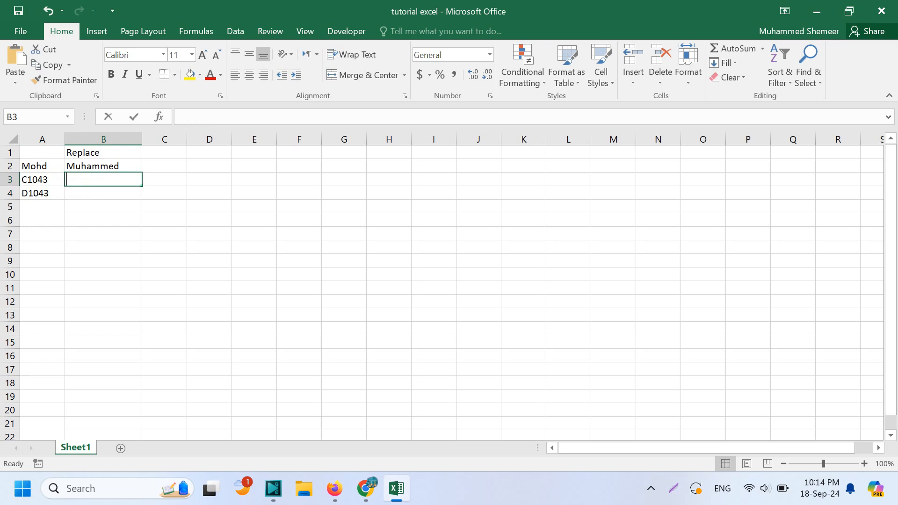
type("=repl")
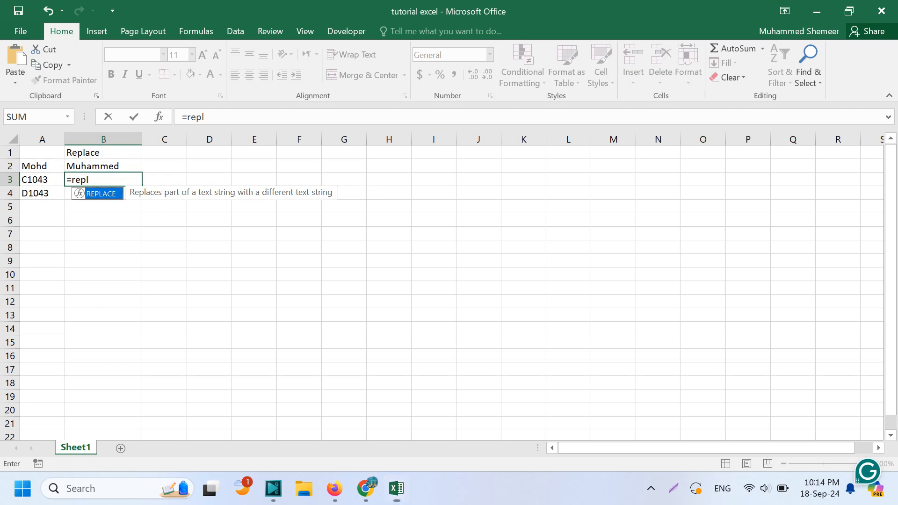
key("Tab")
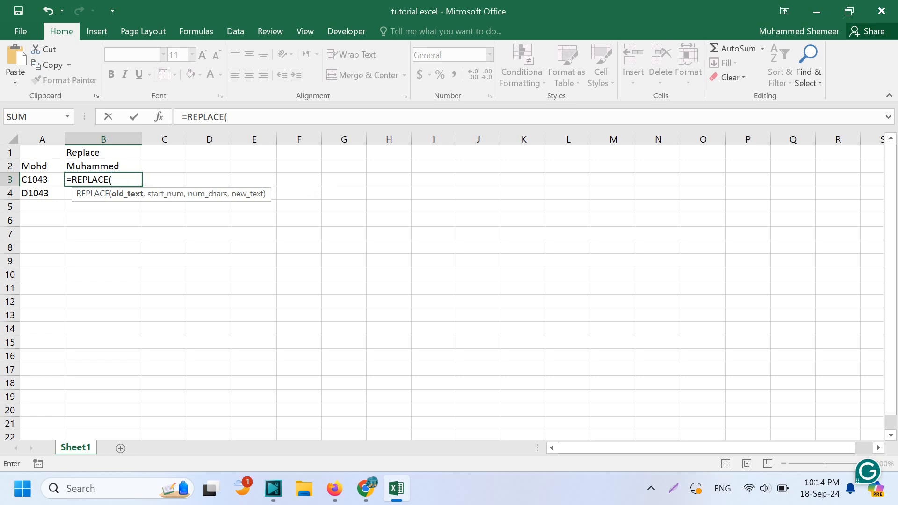
key("Left")
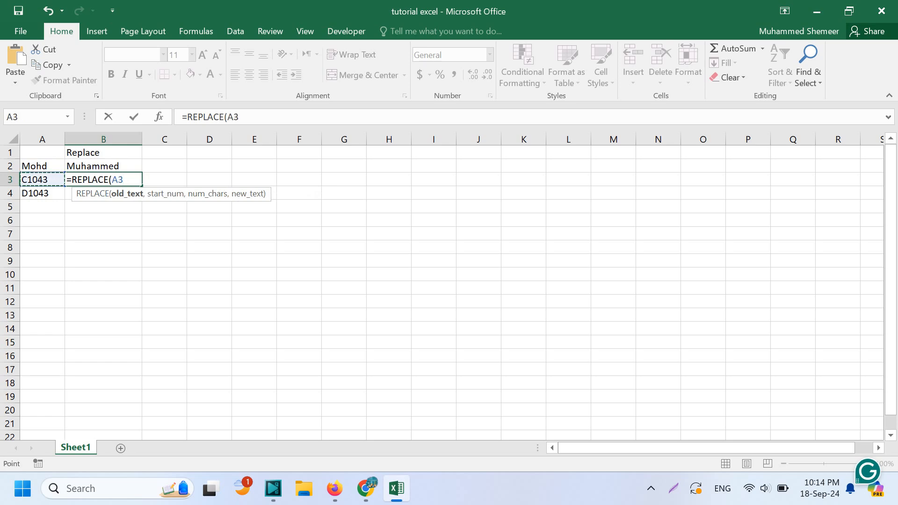
type(",1,")
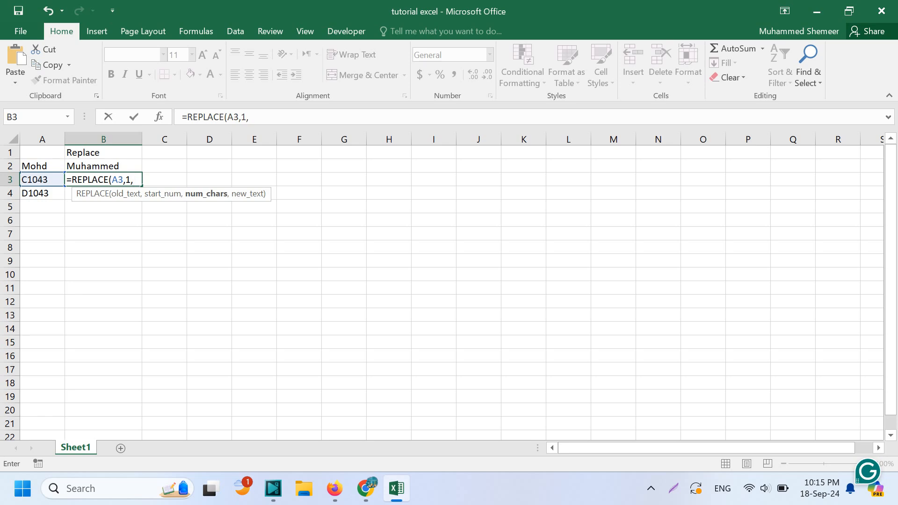
type("1,")
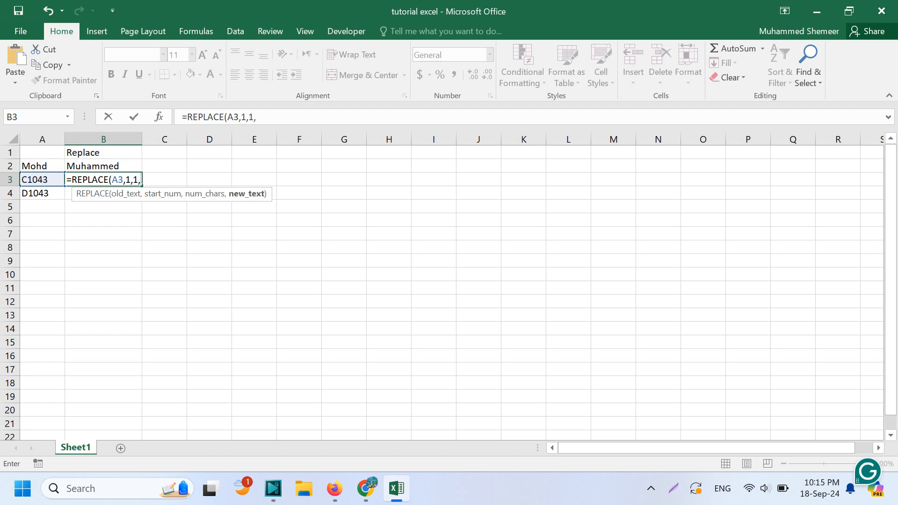
type("\"B\")")
key("Return")
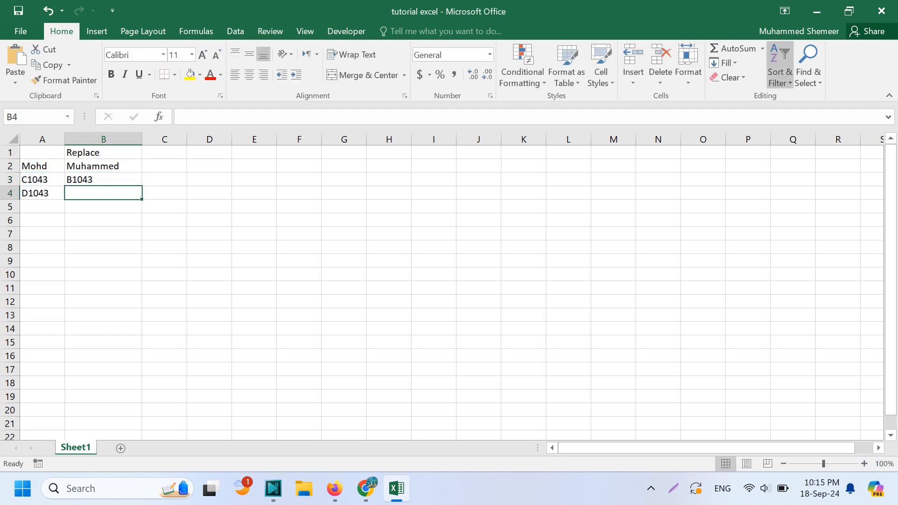
Fill the REPLACE formula from cell B3 down to B4
left_click(42, 179)
left_click(103, 180)
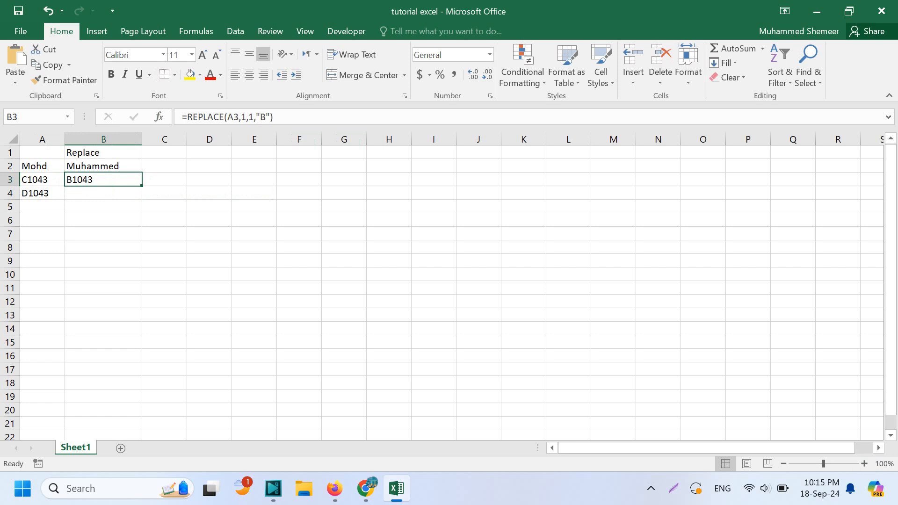
left_click_drag(141, 185, 140, 199)
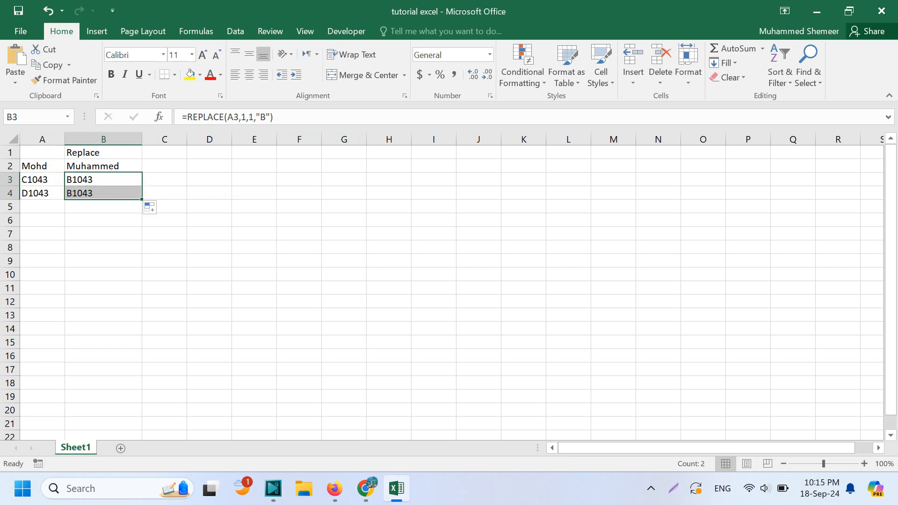
Change the new text in cell B4's REPLACE formula to "C"
left_click(103, 193)
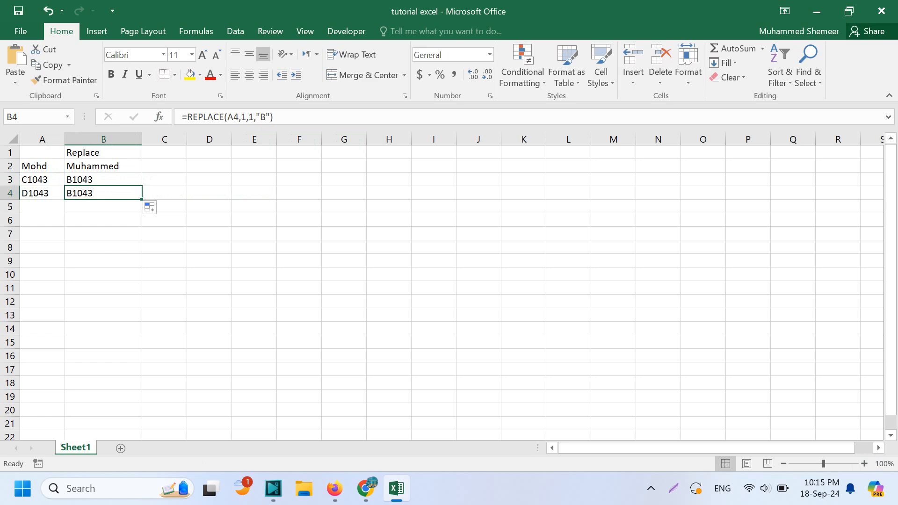
key("F2")
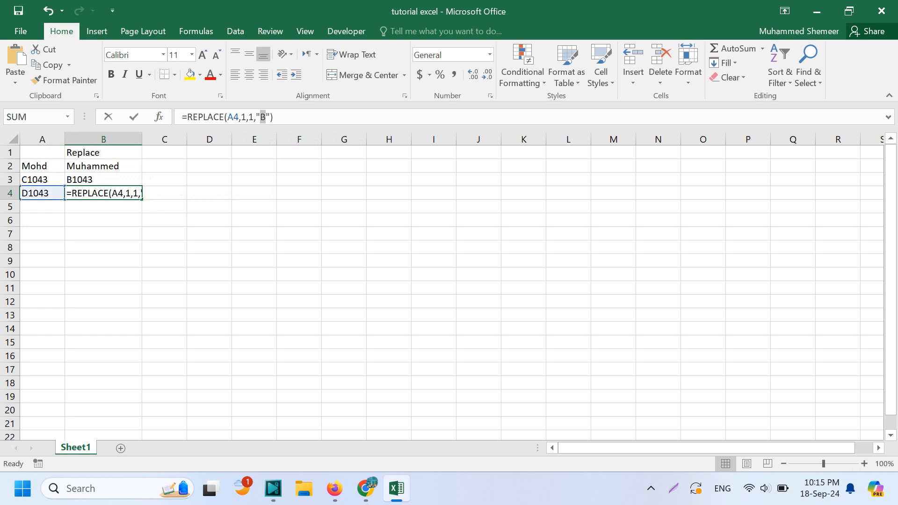
left_click(263, 117)
type("C")
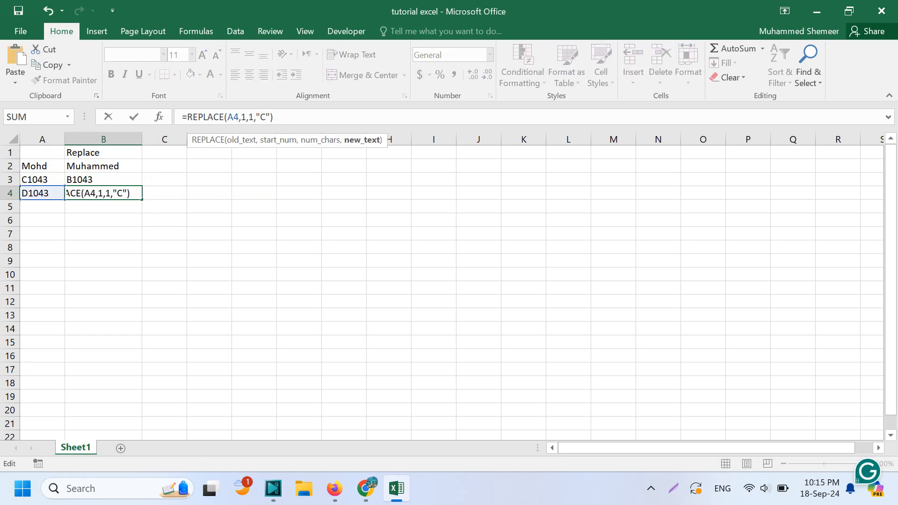
key("Return")
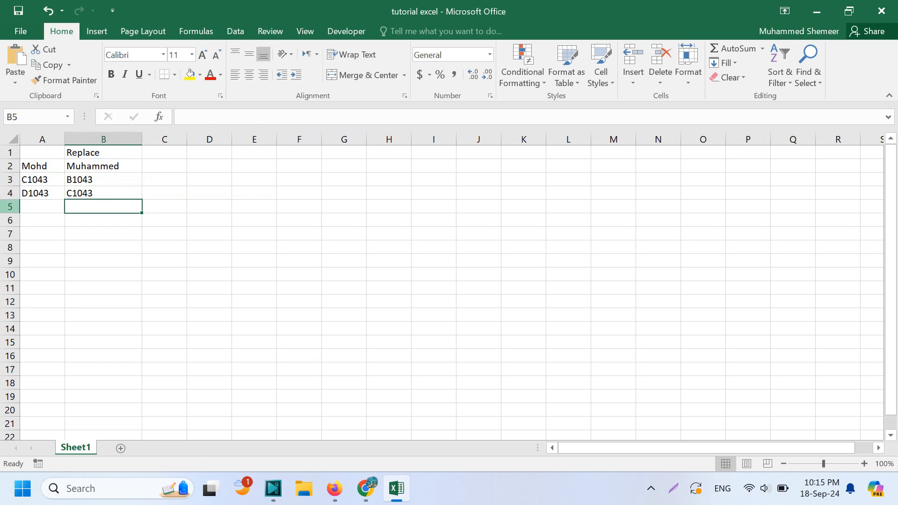